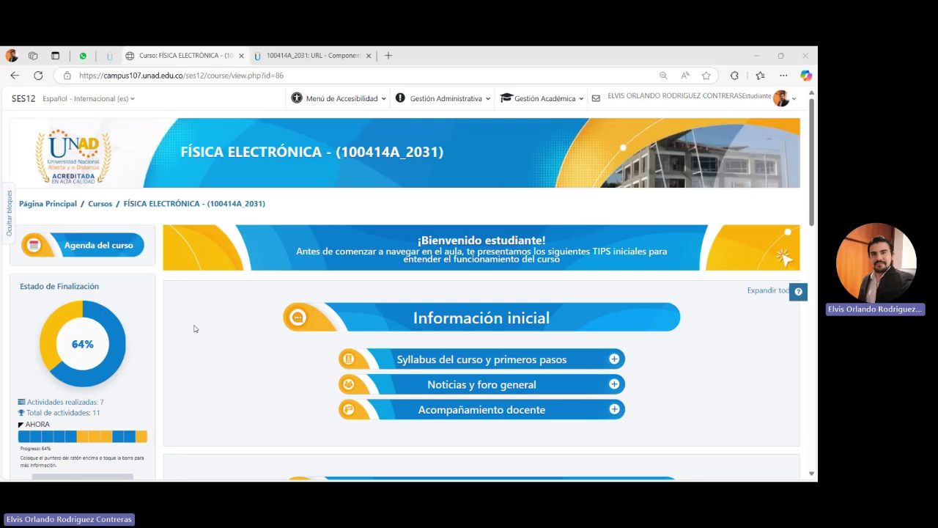
Step: Expand Tarea 4 - Componente Práctico under Momento intermedio and bring its resource list down to the simulated-practice URLs into view
{"action": "scroll", "coordinate": [193, 327], "scroll_direction": "down", "scroll_amount": 3}
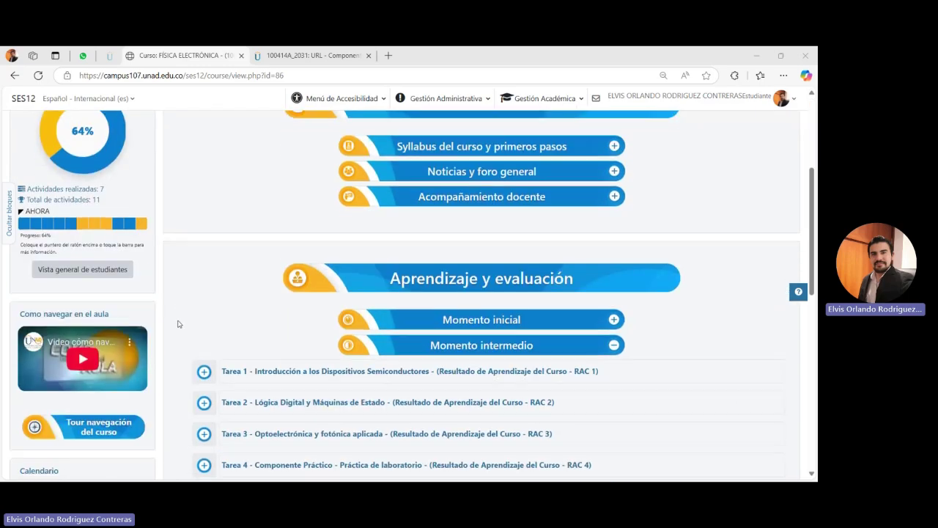
{"action": "scroll", "coordinate": [176, 324], "scroll_direction": "down", "scroll_amount": 1}
{"action": "scroll", "coordinate": [175, 324], "scroll_direction": "down", "scroll_amount": 1}
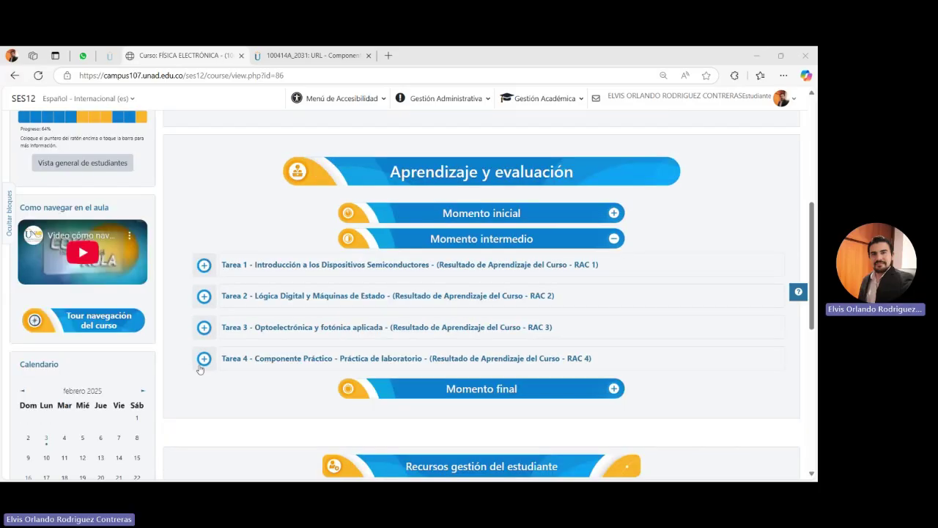
{"action": "scroll", "coordinate": [204, 366], "scroll_direction": "down", "scroll_amount": 1}
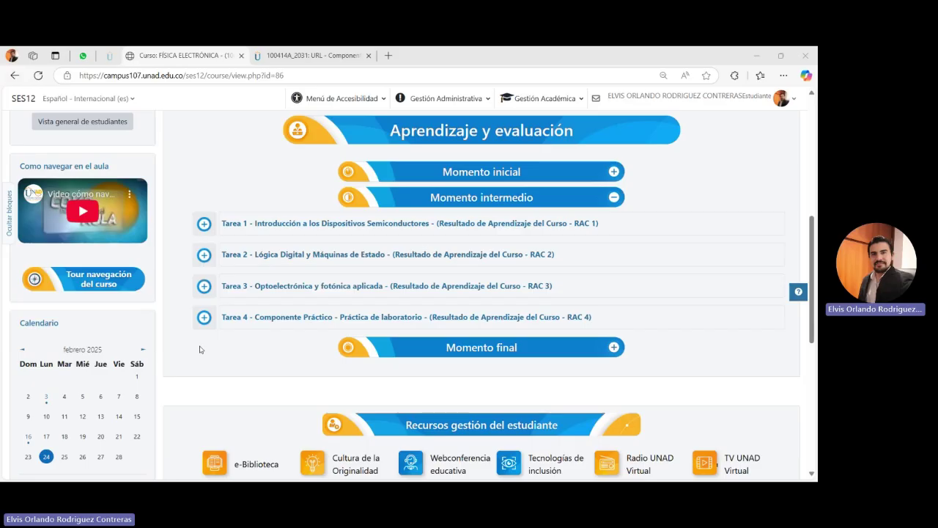
{"action": "left_click", "coordinate": [203, 315]}
{"action": "scroll", "coordinate": [193, 335], "scroll_direction": "down", "scroll_amount": 2}
{"action": "scroll", "coordinate": [192, 333], "scroll_direction": "down", "scroll_amount": 2}
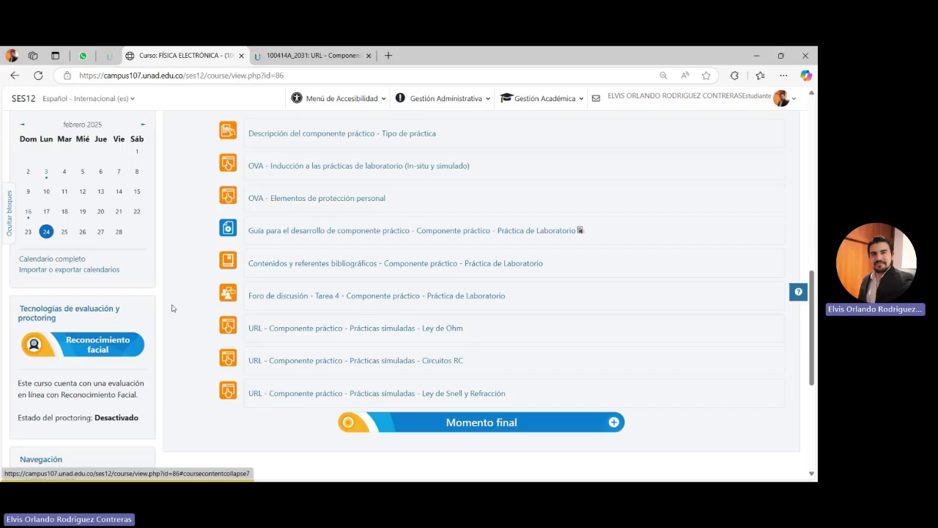
Step: Open the Ley de Snell y Refracción simulator from its URL resource page, retrying the link if access is refused, and choose Spanish
{"action": "key", "text": "ctrl+Tab"}
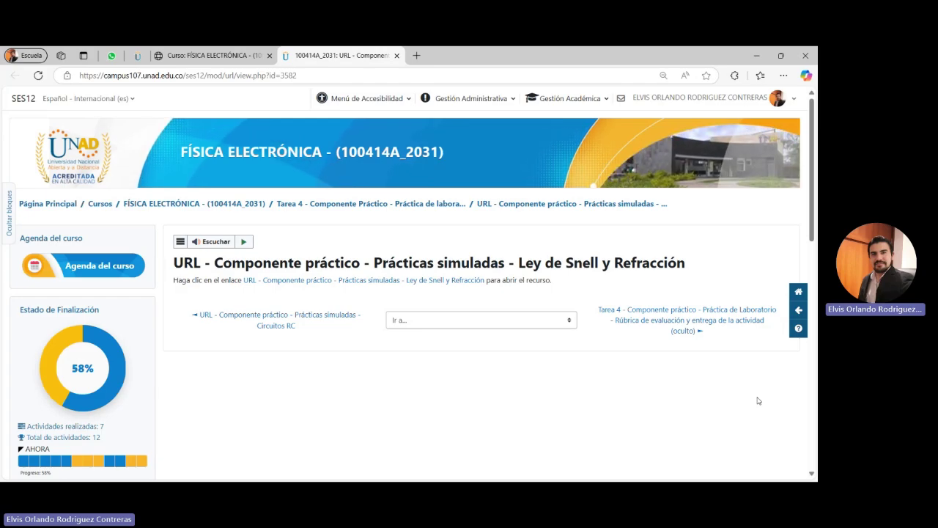
{"action": "left_click", "coordinate": [415, 281]}
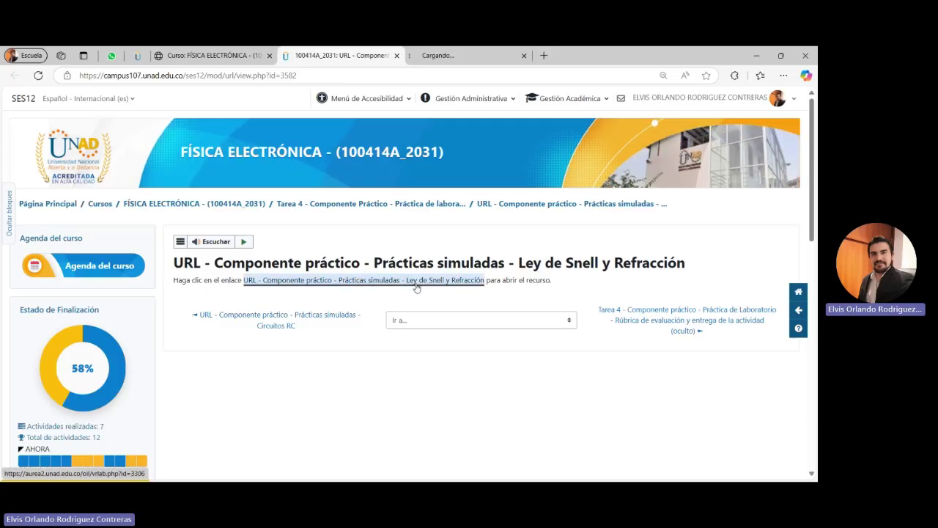
{"action": "left_click", "coordinate": [519, 276]}
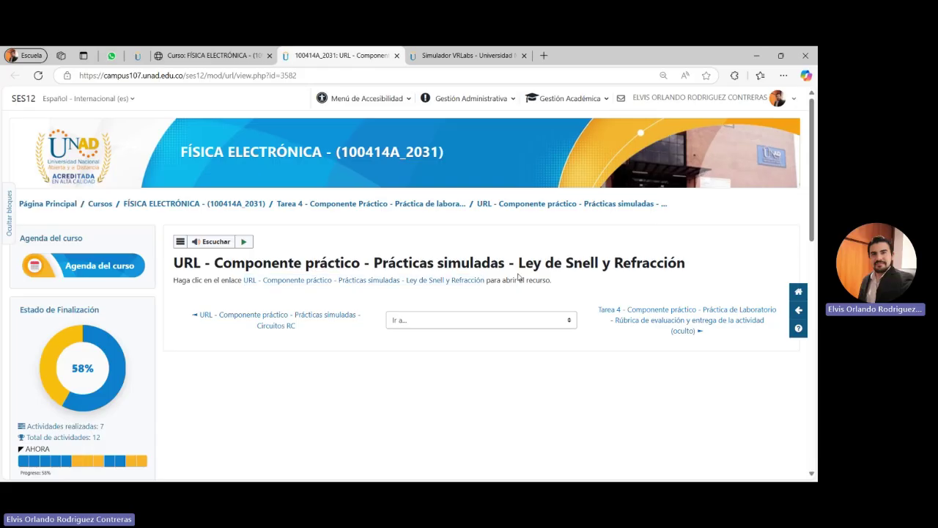
{"action": "left_click", "coordinate": [505, 56]}
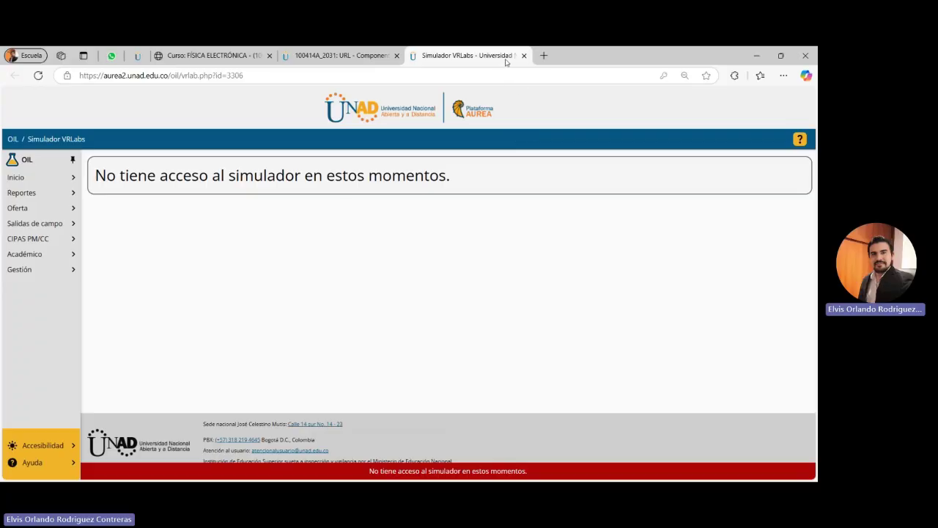
{"action": "left_click", "coordinate": [340, 55]}
{"action": "left_click", "coordinate": [384, 282]}
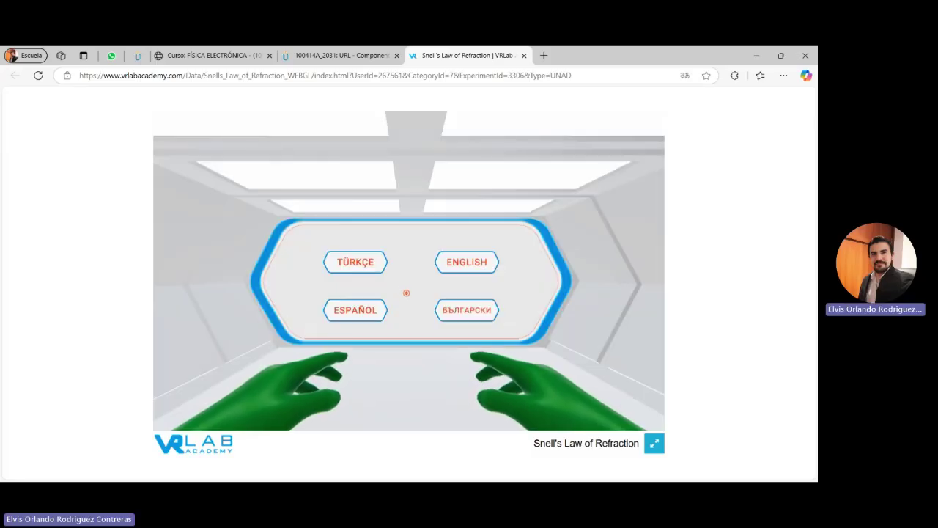
{"action": "left_click", "coordinate": [356, 310]}
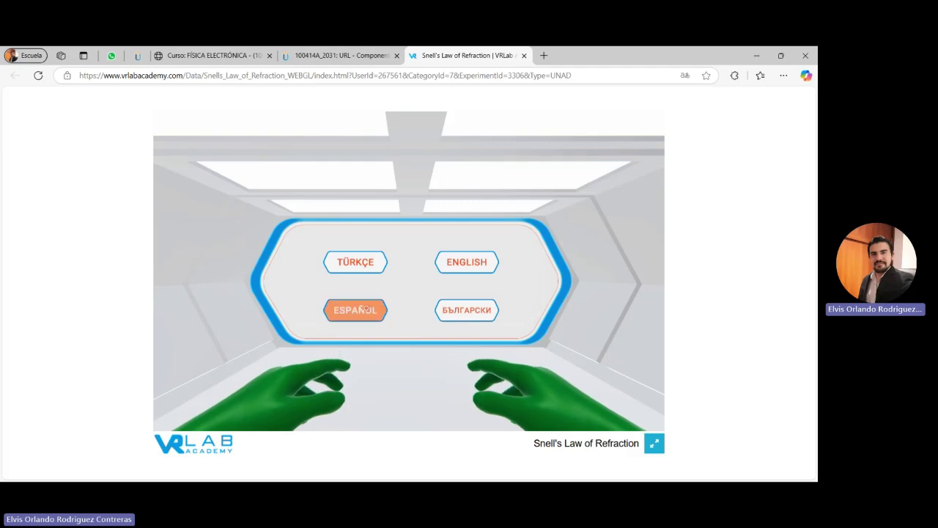
{"action": "left_click", "coordinate": [409, 271]}
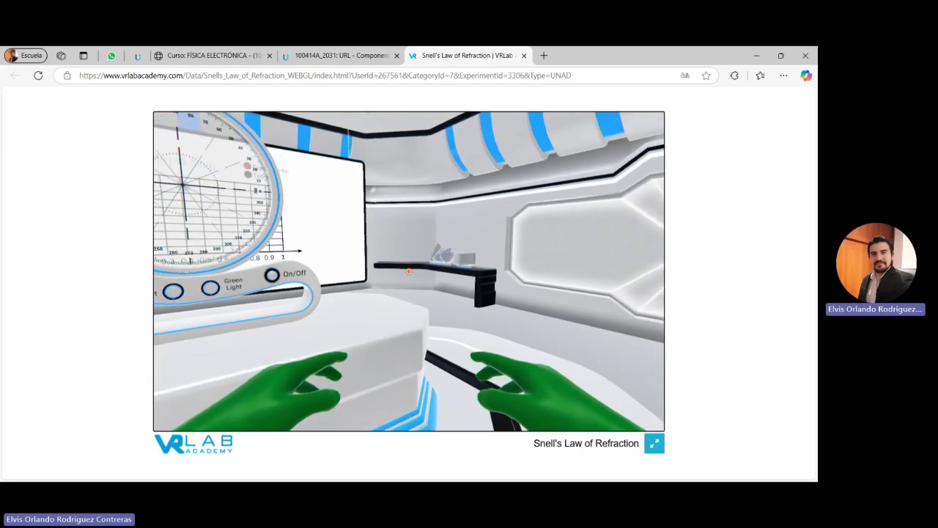
Step: Walk to the materials shelf, pick up the diamond semicircle and mount it on the upper half of the protractor disc
{"action": "key", "text": "w"}
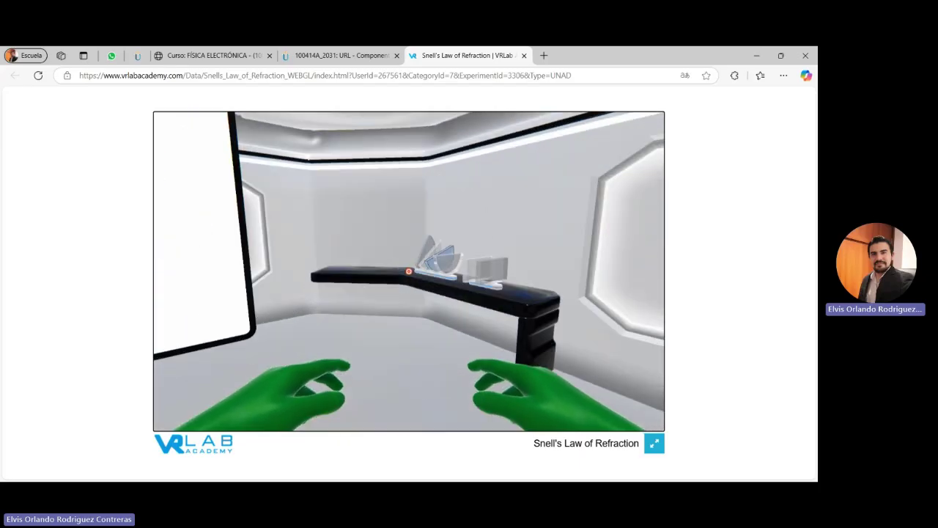
{"action": "key", "text": "w"}
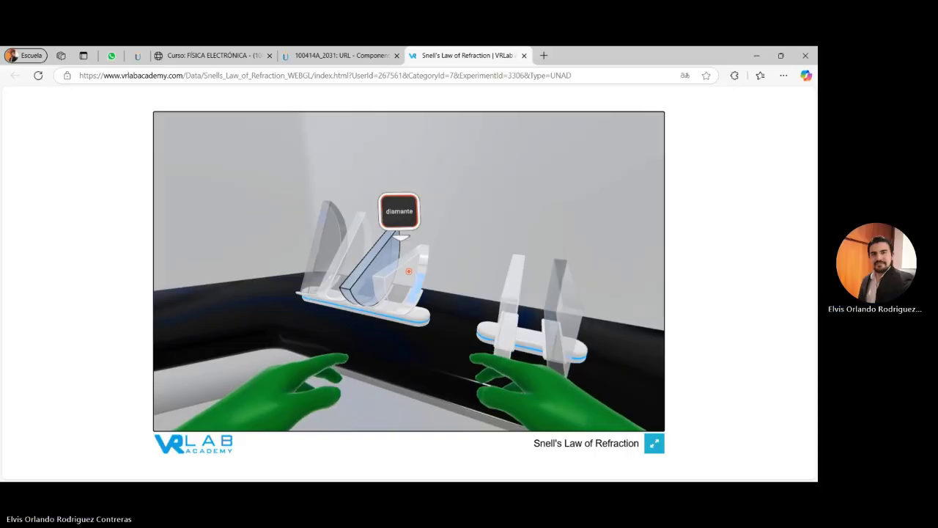
{"action": "left_click", "coordinate": [409, 271]}
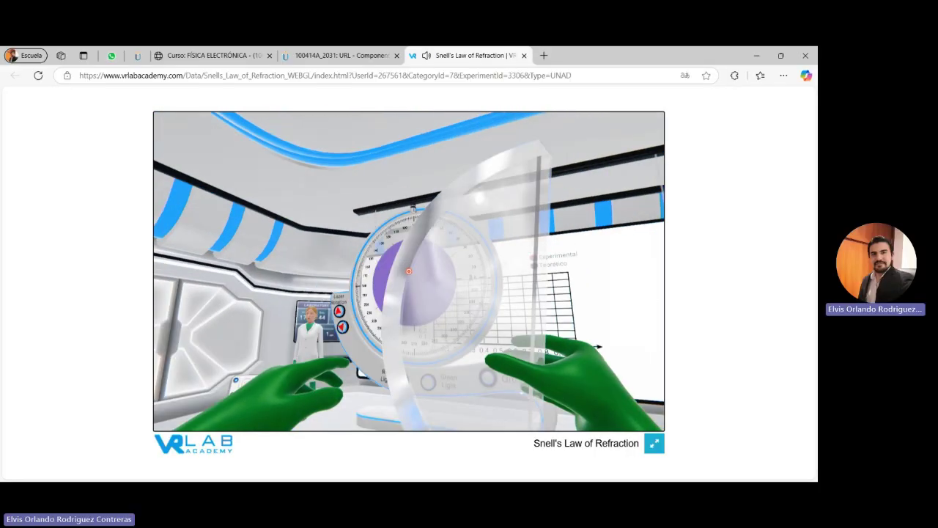
{"action": "left_click", "coordinate": [409, 272]}
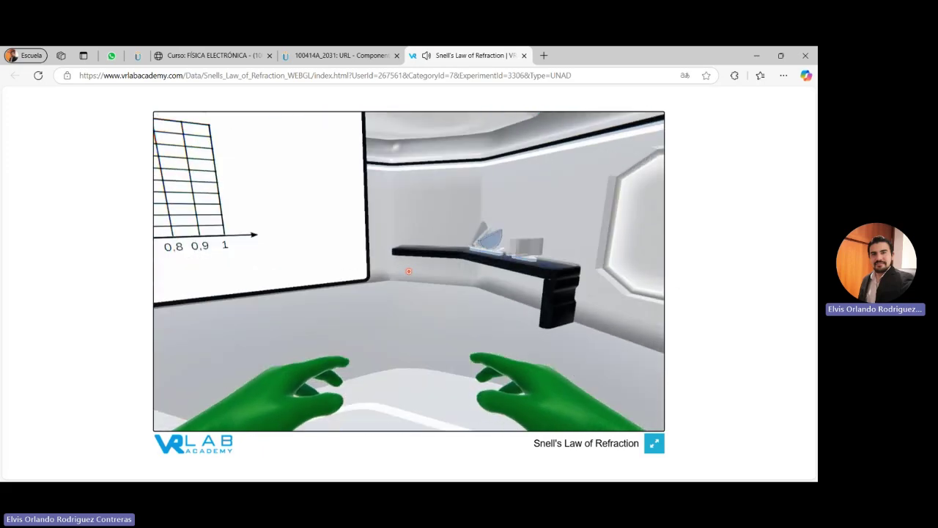
Step: Fetch the water-filled plexiglass semicircle from the shelf and mount it on the lower half of the protractor disc
{"action": "key", "text": "w"}
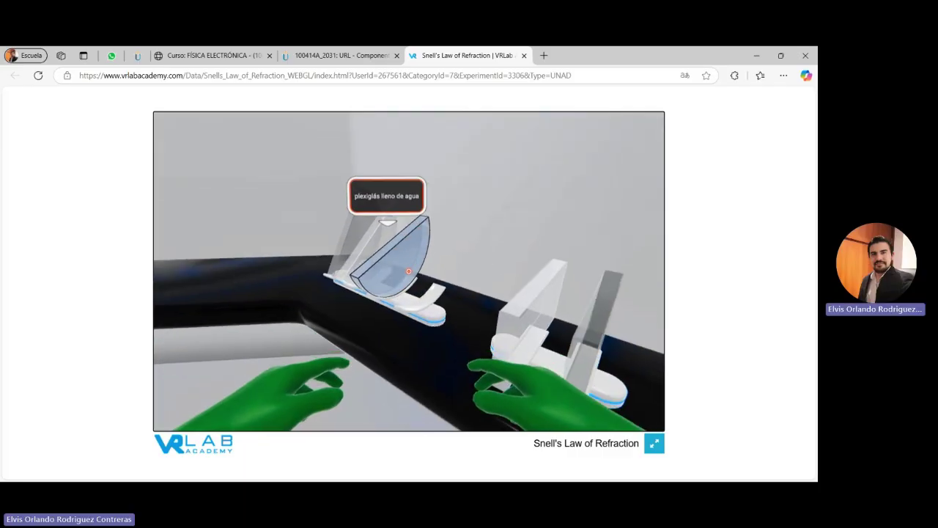
{"action": "left_click", "coordinate": [408, 271]}
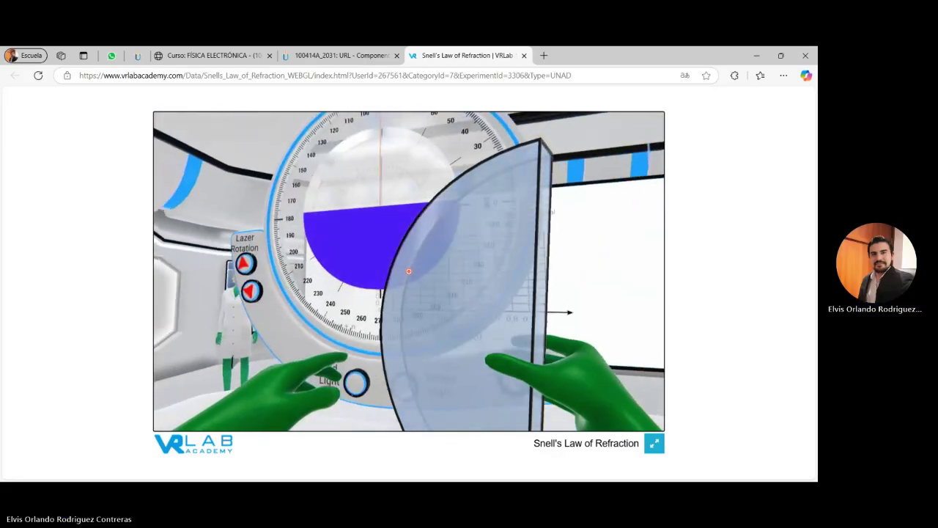
{"action": "left_click", "coordinate": [409, 271]}
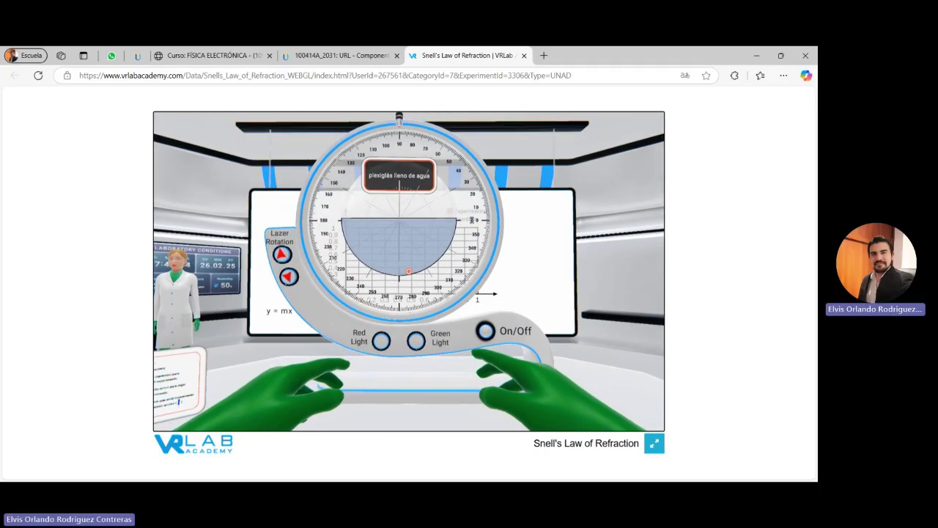
Step: Turn on the laser, try its green light and set it back to red light
{"action": "left_click", "coordinate": [409, 271]}
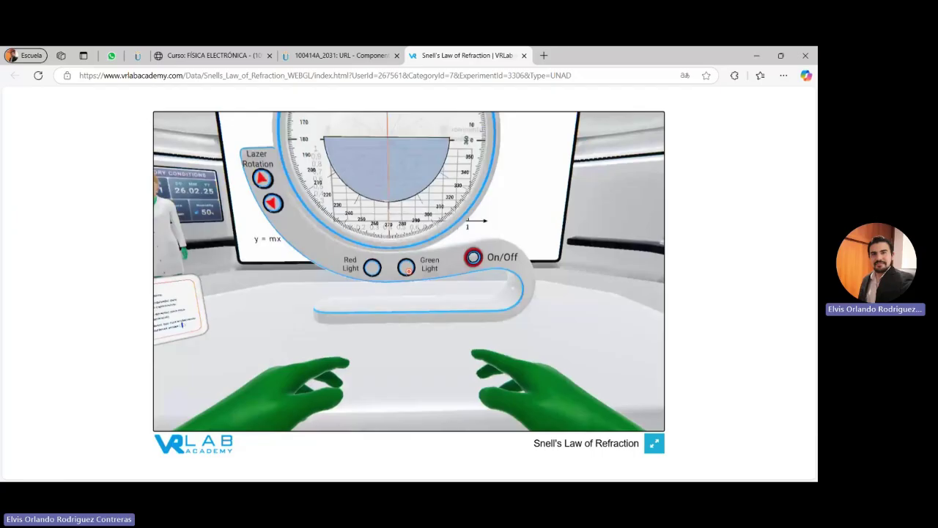
{"action": "left_click", "coordinate": [409, 271]}
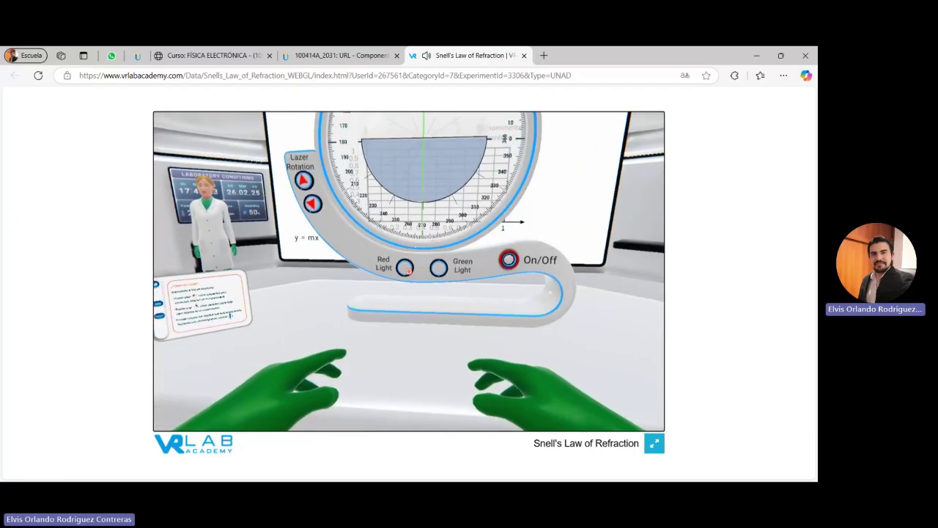
{"action": "left_click", "coordinate": [409, 272]}
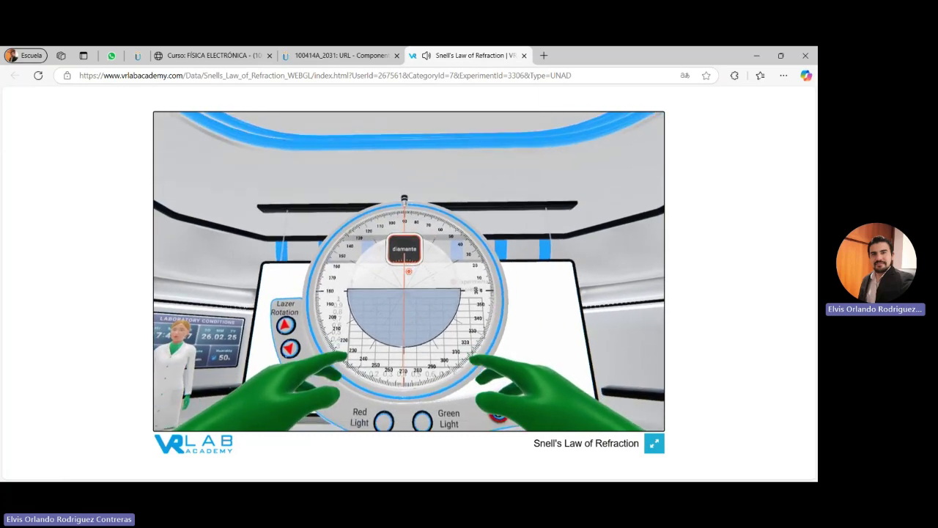
Step: Rotate the laser in small increments away from the 90° mark of the protractor, tilting the incident beam towards 80°
{"action": "key", "text": "d"}
{"action": "key", "text": "a"}
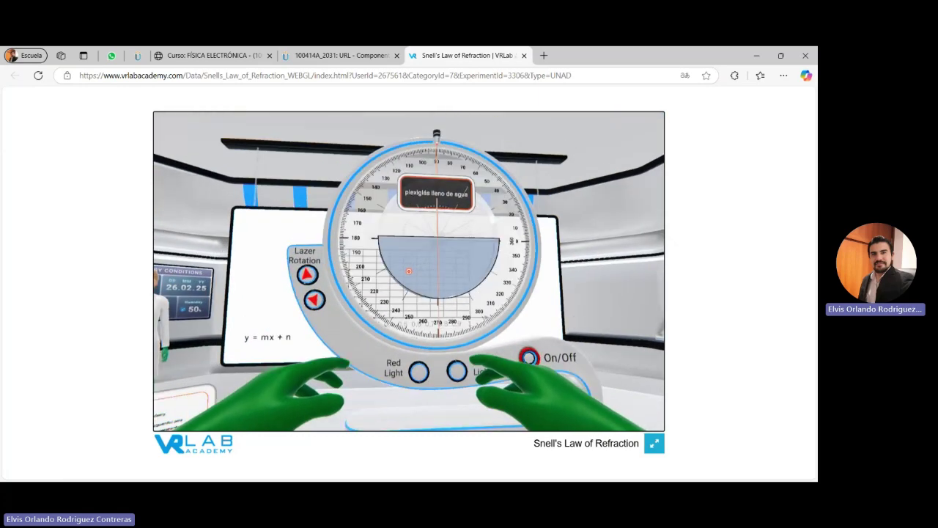
{"action": "key", "text": "w"}
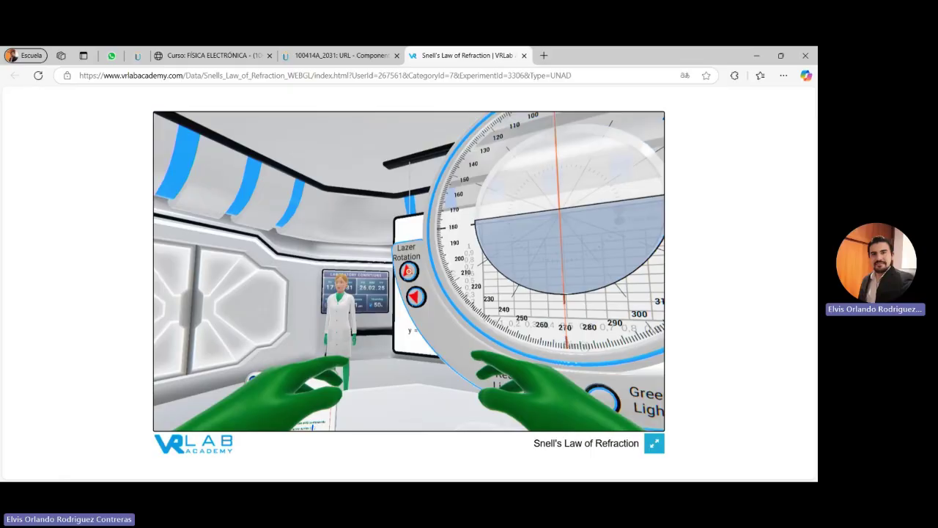
{"action": "left_click", "coordinate": [409, 272]}
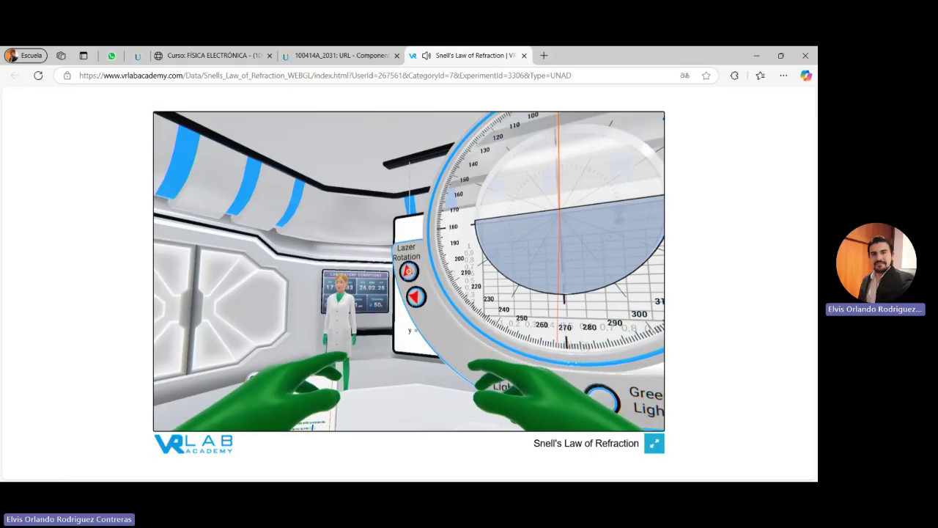
{"action": "left_click", "coordinate": [410, 272]}
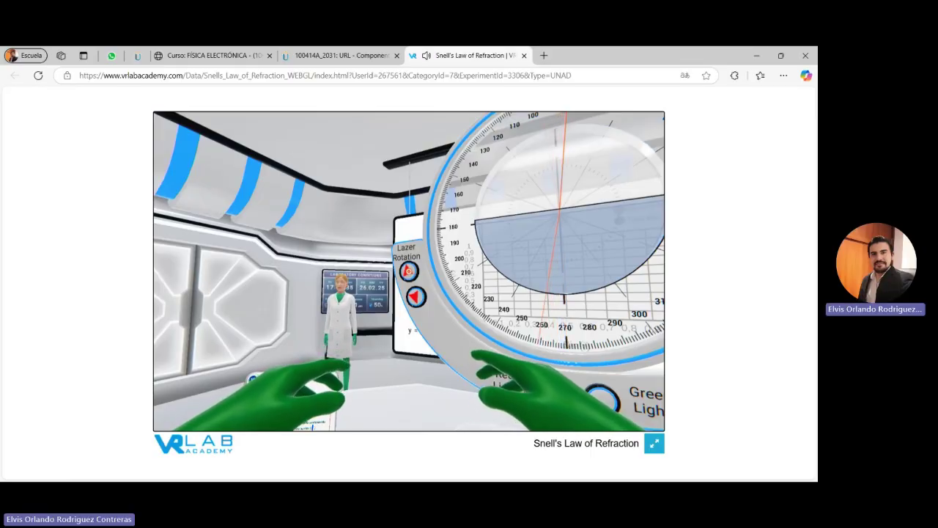
{"action": "left_click", "coordinate": [409, 272]}
{"action": "key", "text": "s"}
{"action": "key", "text": "w"}
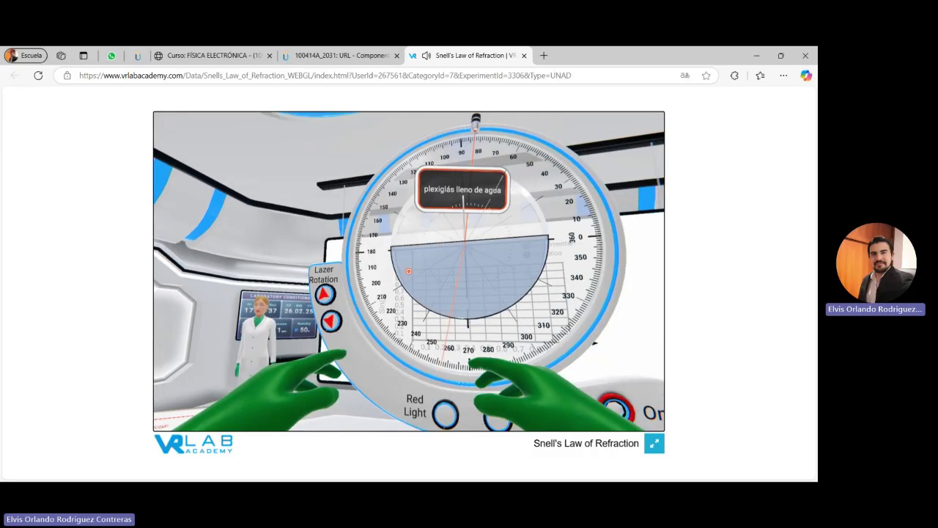
{"action": "key", "text": "a"}
{"action": "key", "text": "s"}
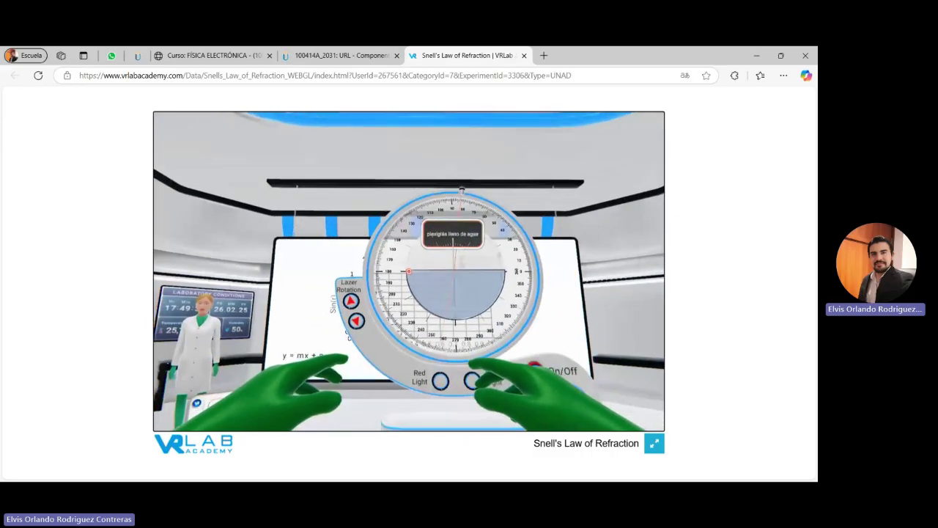
{"action": "left_click", "coordinate": [409, 272]}
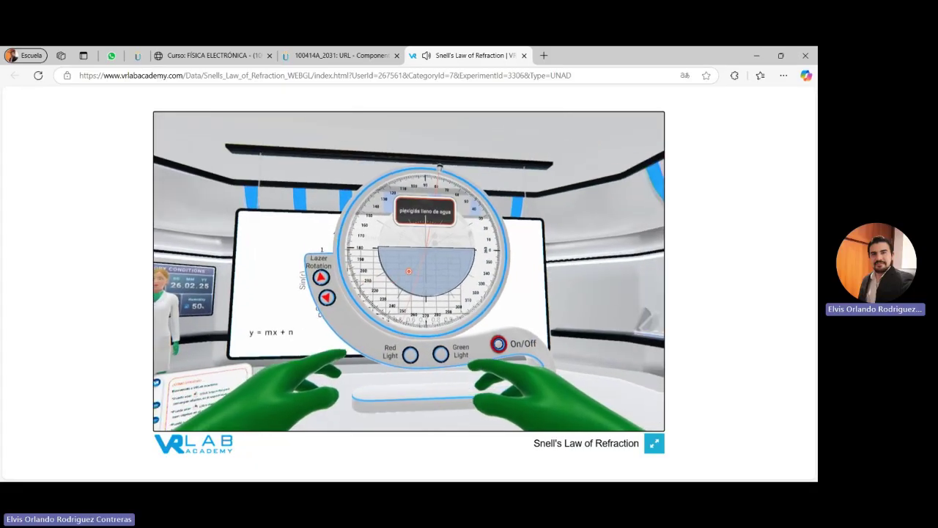
Step: Examine the red beam's path through the diamond and water-filled pieces against the protractor scale
{"action": "key", "text": "s"}
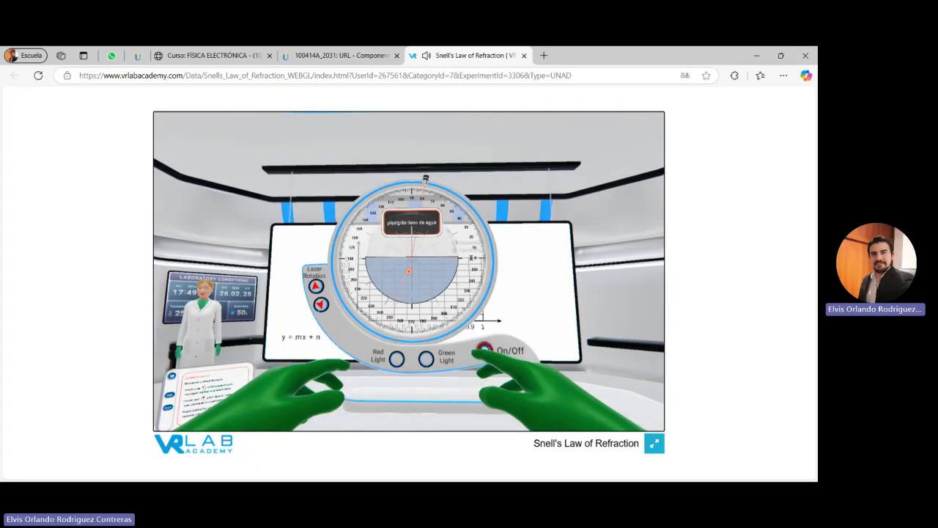
{"action": "key", "text": "w"}
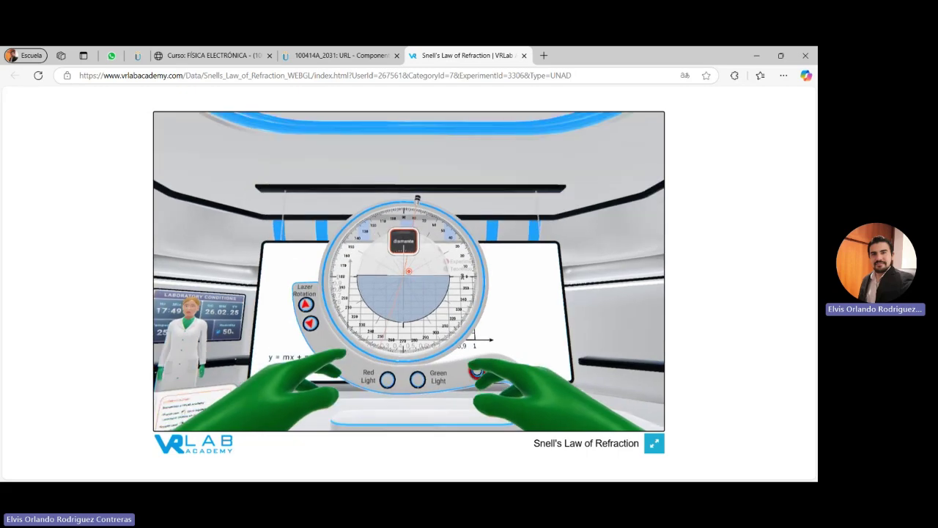
{"action": "key", "text": "s"}
{"action": "key", "text": "a"}
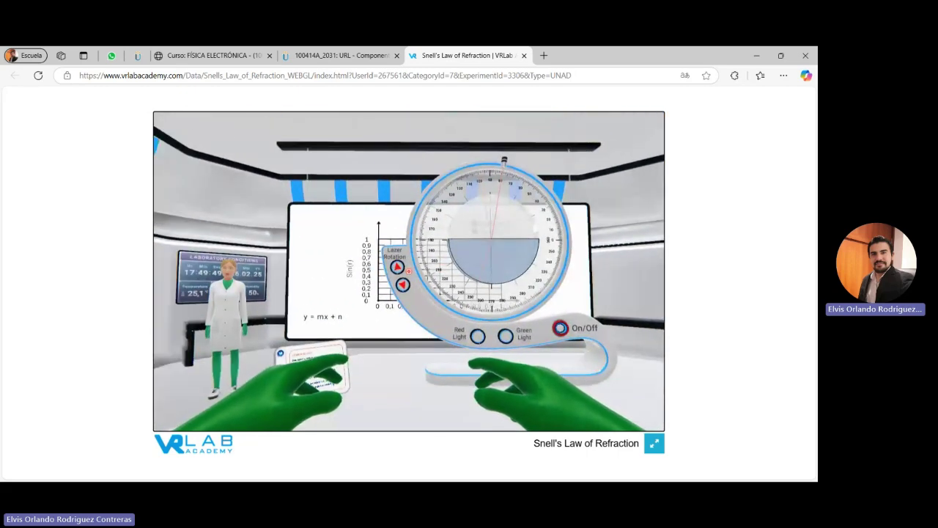
Step: Open the theory section on the lab tablet and read from the Snell's law introduction to the refractive index explanation
{"action": "key", "text": "w"}
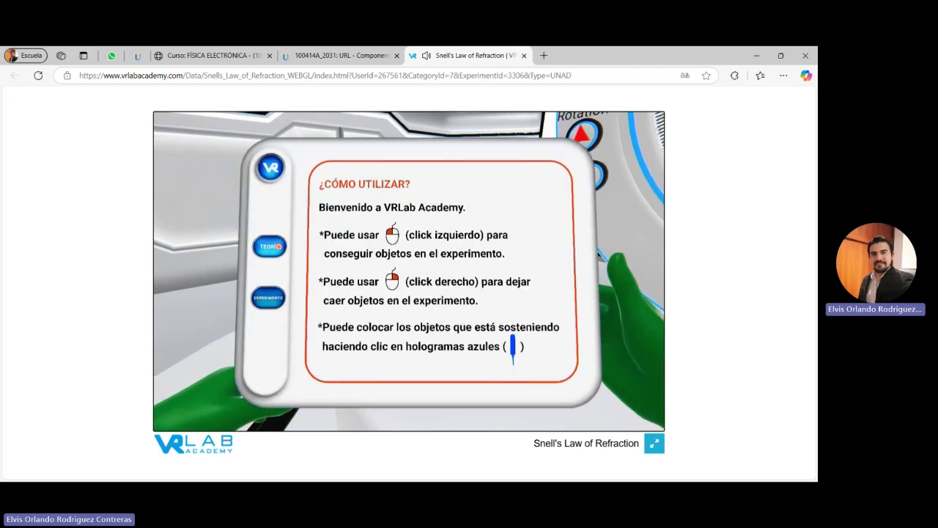
{"action": "left_click", "coordinate": [279, 247]}
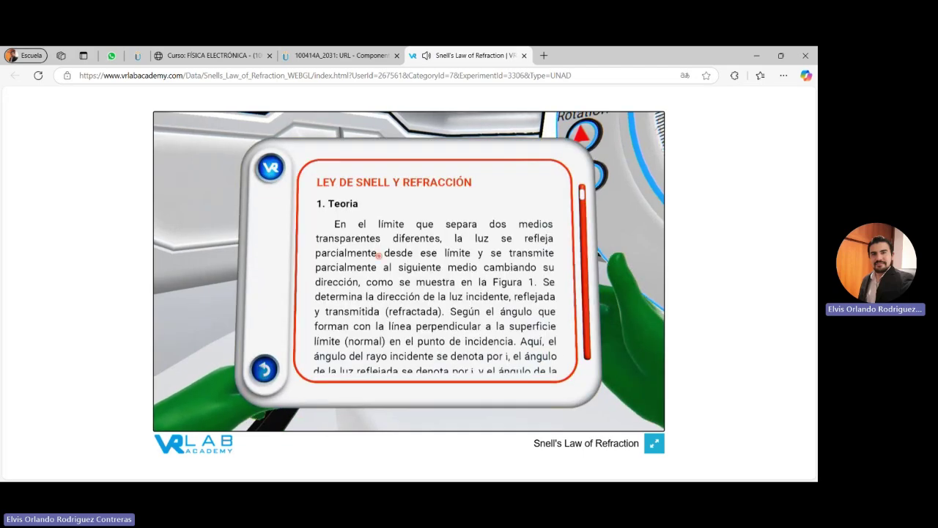
{"action": "scroll", "coordinate": [424, 262], "scroll_direction": "down", "scroll_amount": 3}
{"action": "scroll", "coordinate": [424, 262], "scroll_direction": "down", "scroll_amount": 6}
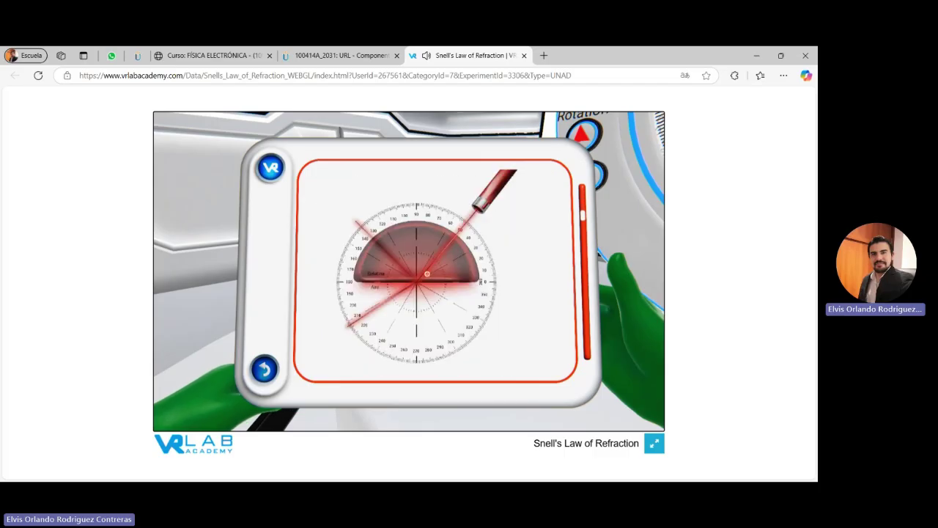
{"action": "scroll", "coordinate": [411, 288], "scroll_direction": "down", "scroll_amount": 3}
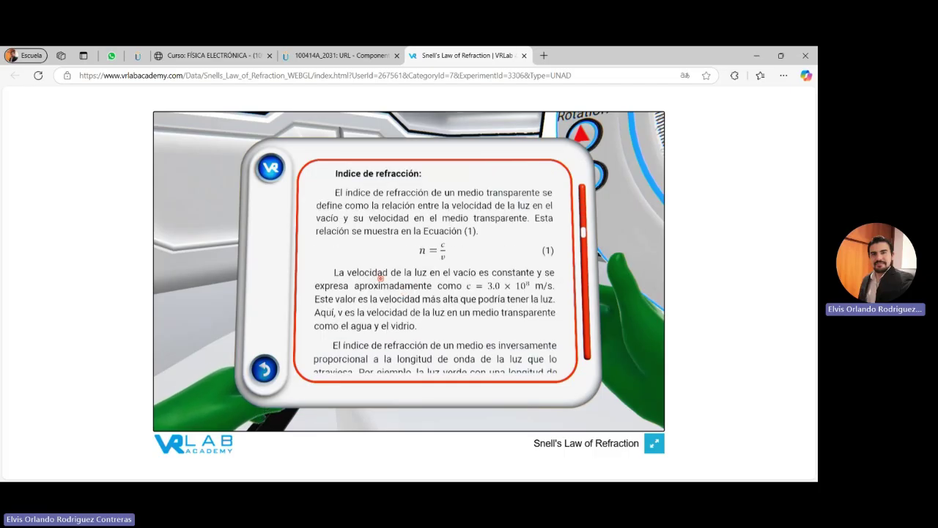